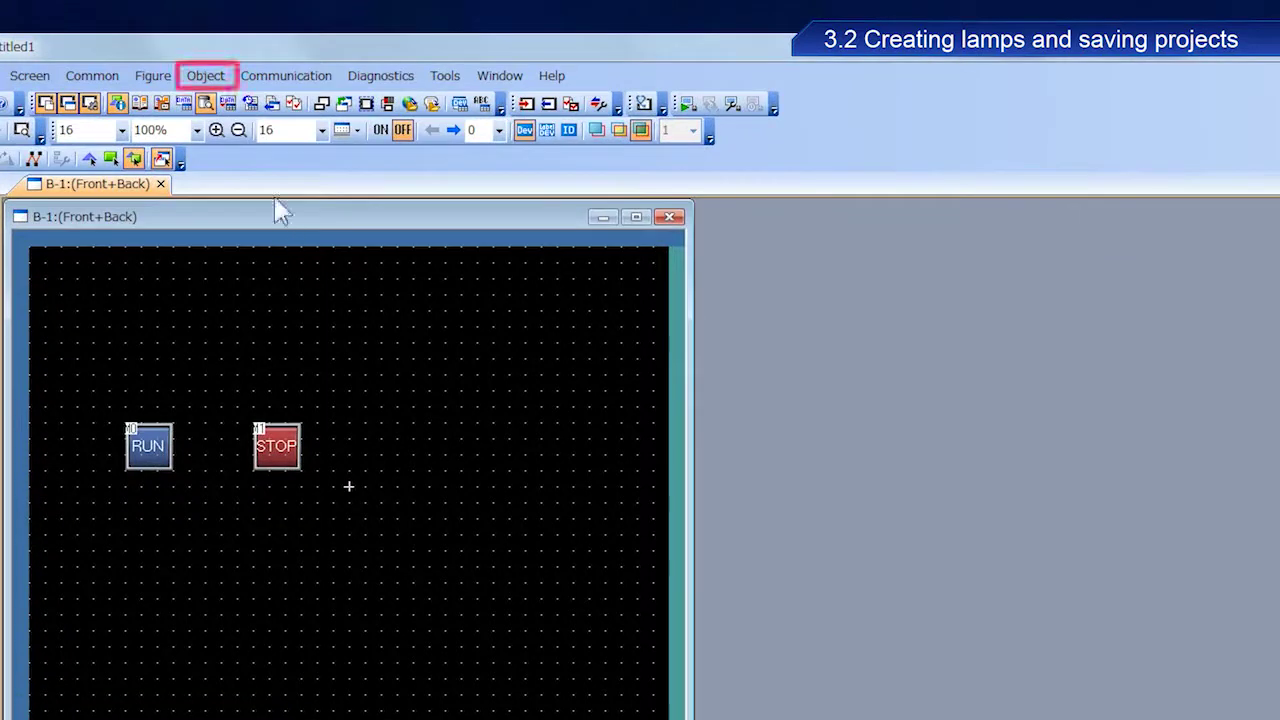
Add a bit lamp from the Object menu and place it right of the STOP switch.
{"action": "left_click", "coordinate": [229, 78]}
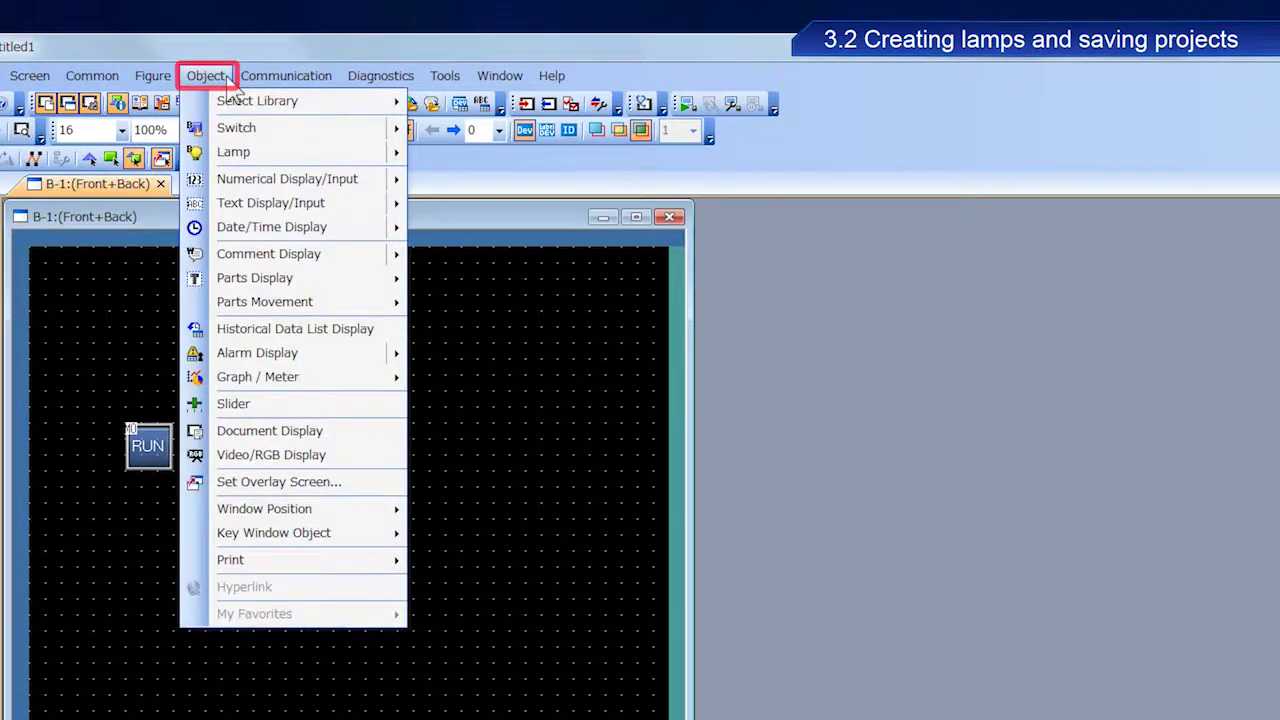
{"action": "mouse_move", "coordinate": [233, 155]}
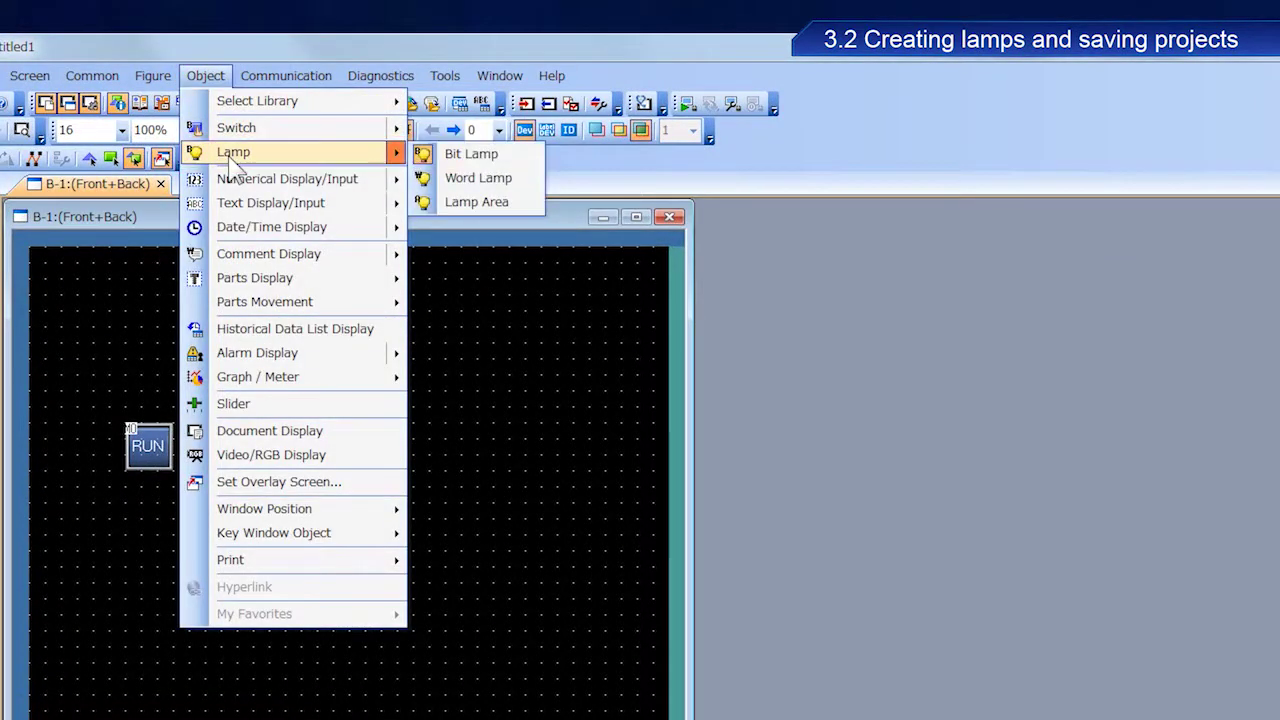
{"action": "left_click", "coordinate": [507, 157]}
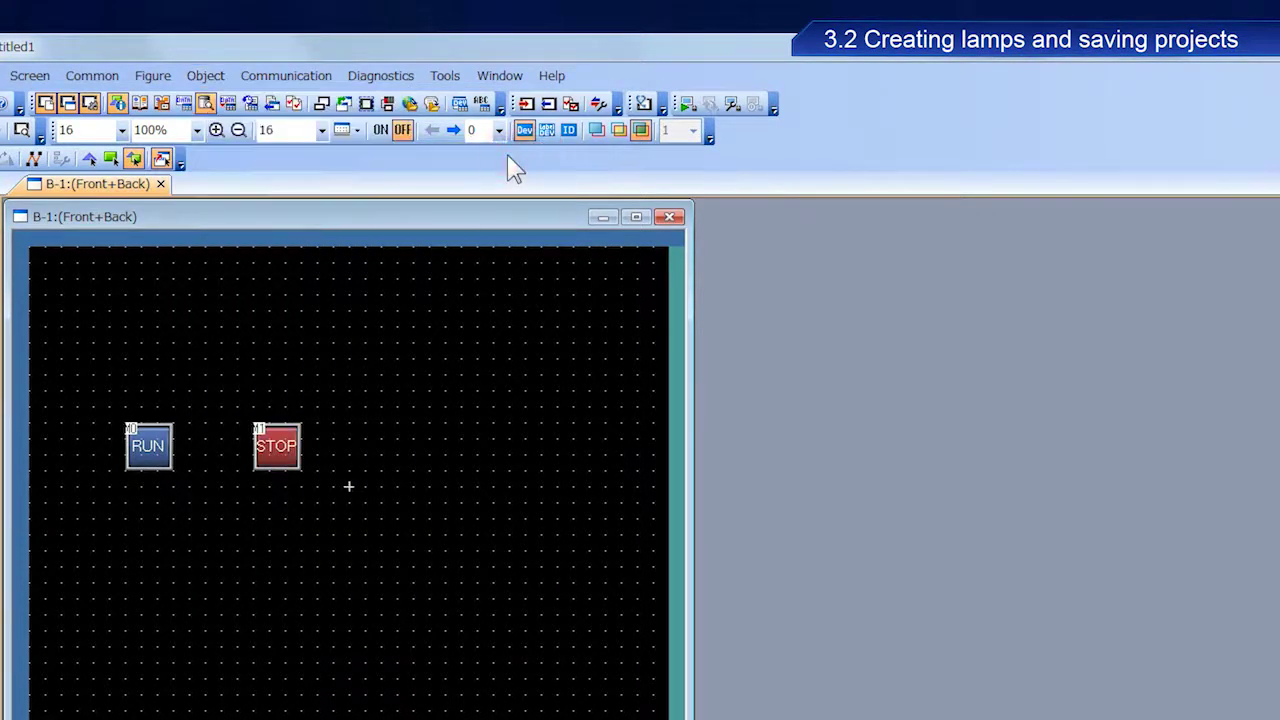
{"action": "left_click", "coordinate": [380, 422]}
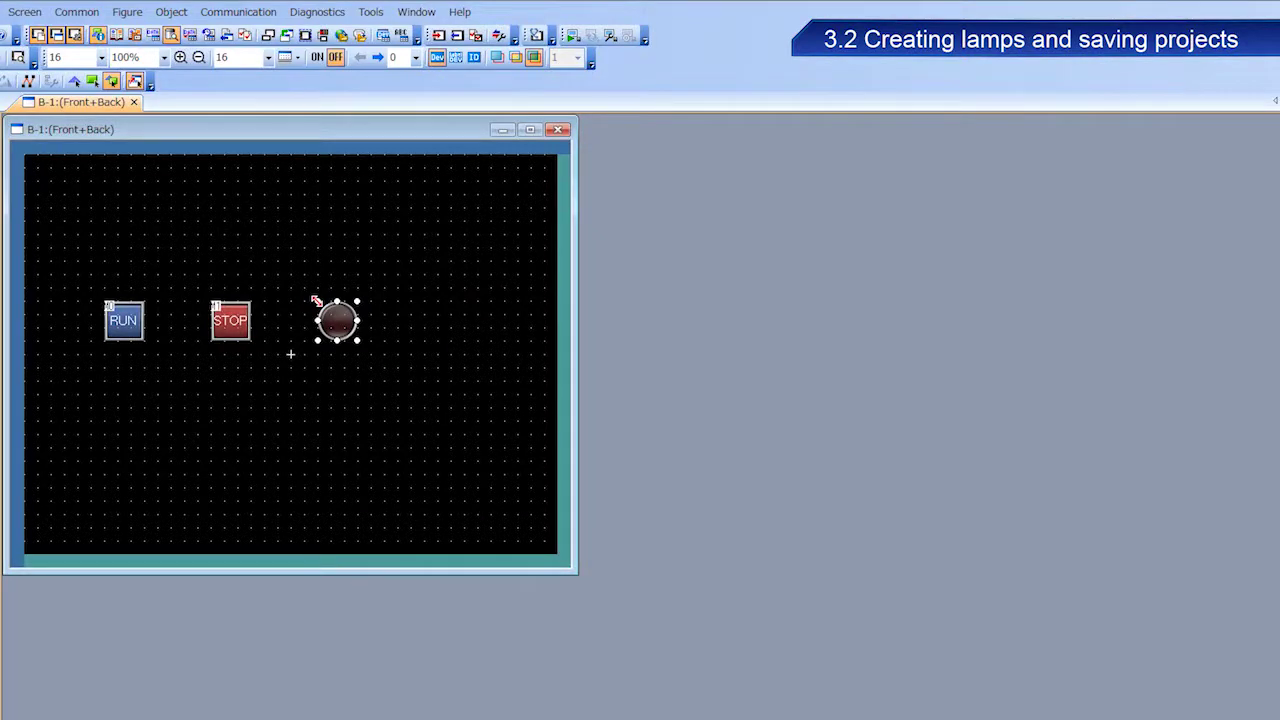
Open the new lamp's Bit Lamp settings and its device entry.
{"action": "double_click", "coordinate": [339, 325]}
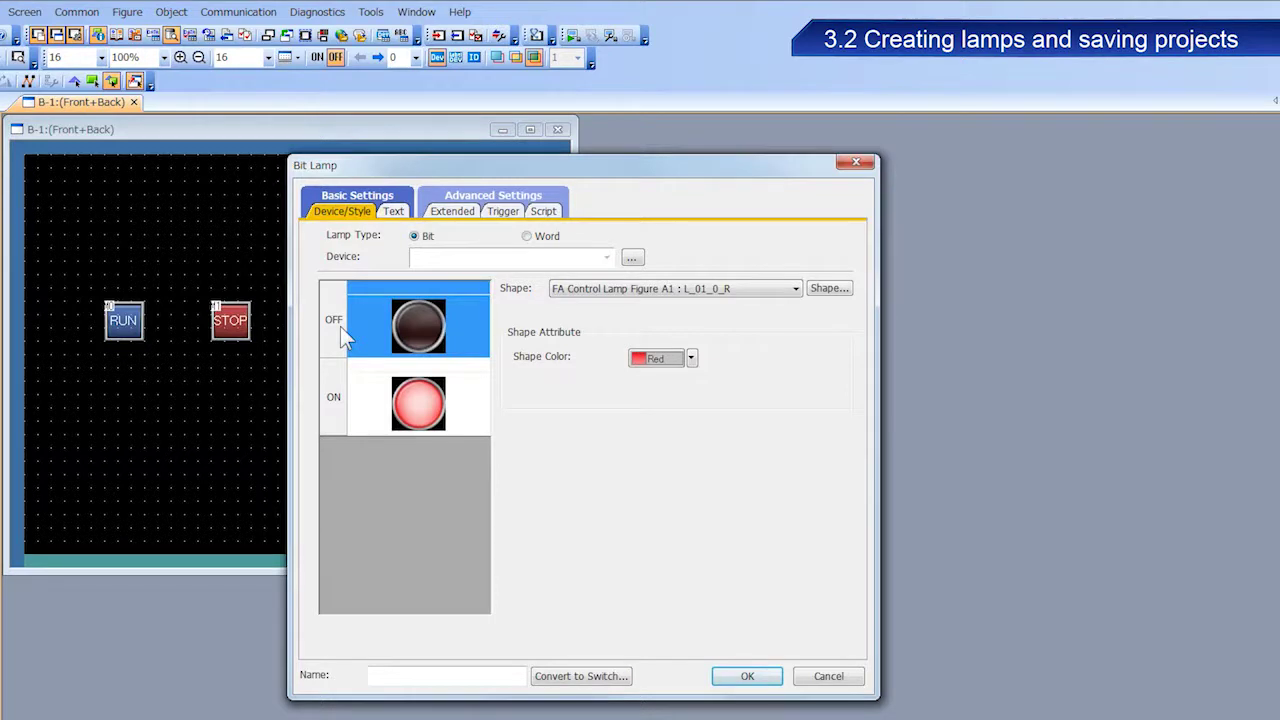
{"action": "left_click", "coordinate": [633, 258]}
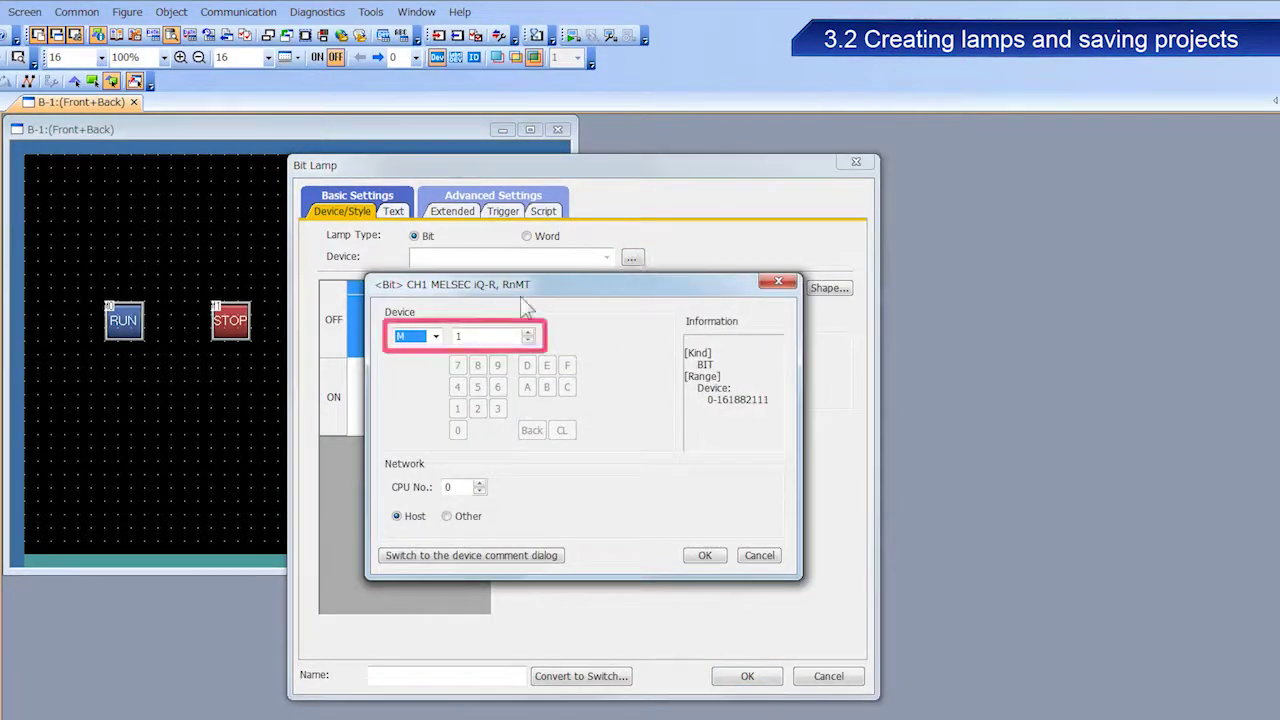
Assign device Y10 (Y0010) to the bit lamp.
{"action": "left_click", "coordinate": [435, 336]}
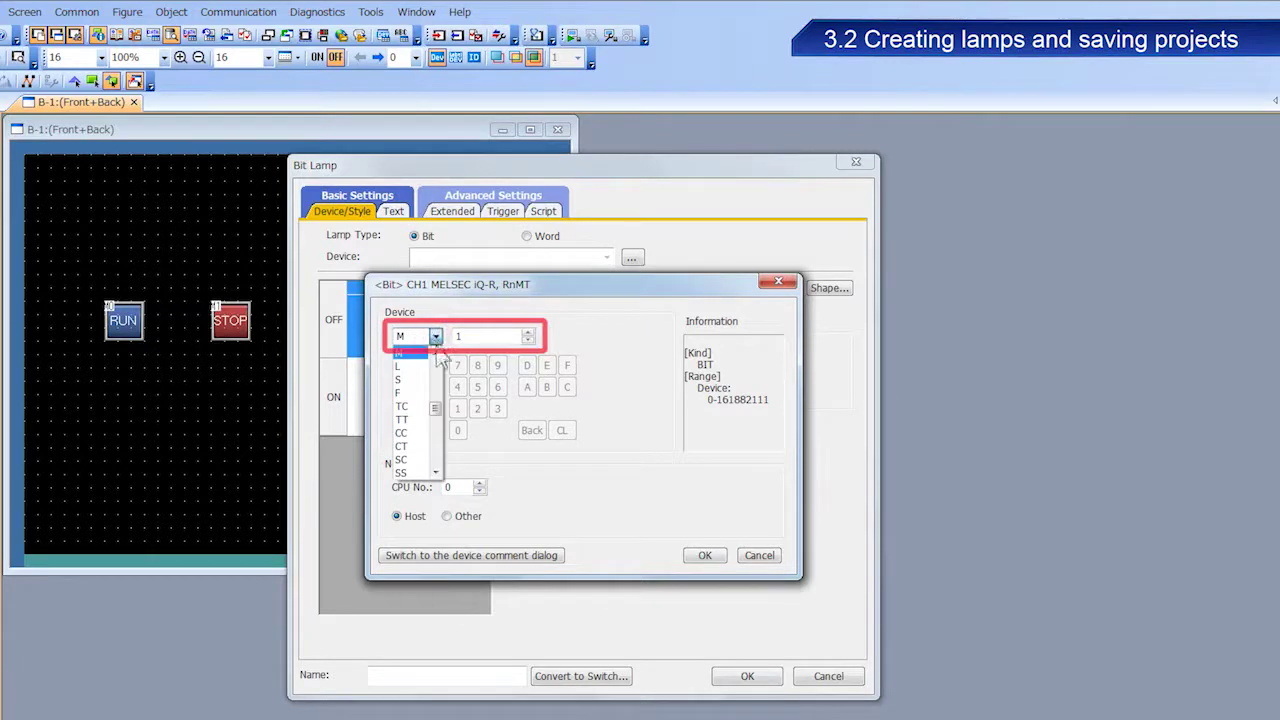
{"action": "left_click", "coordinate": [437, 357]}
{"action": "left_click", "coordinate": [437, 357]}
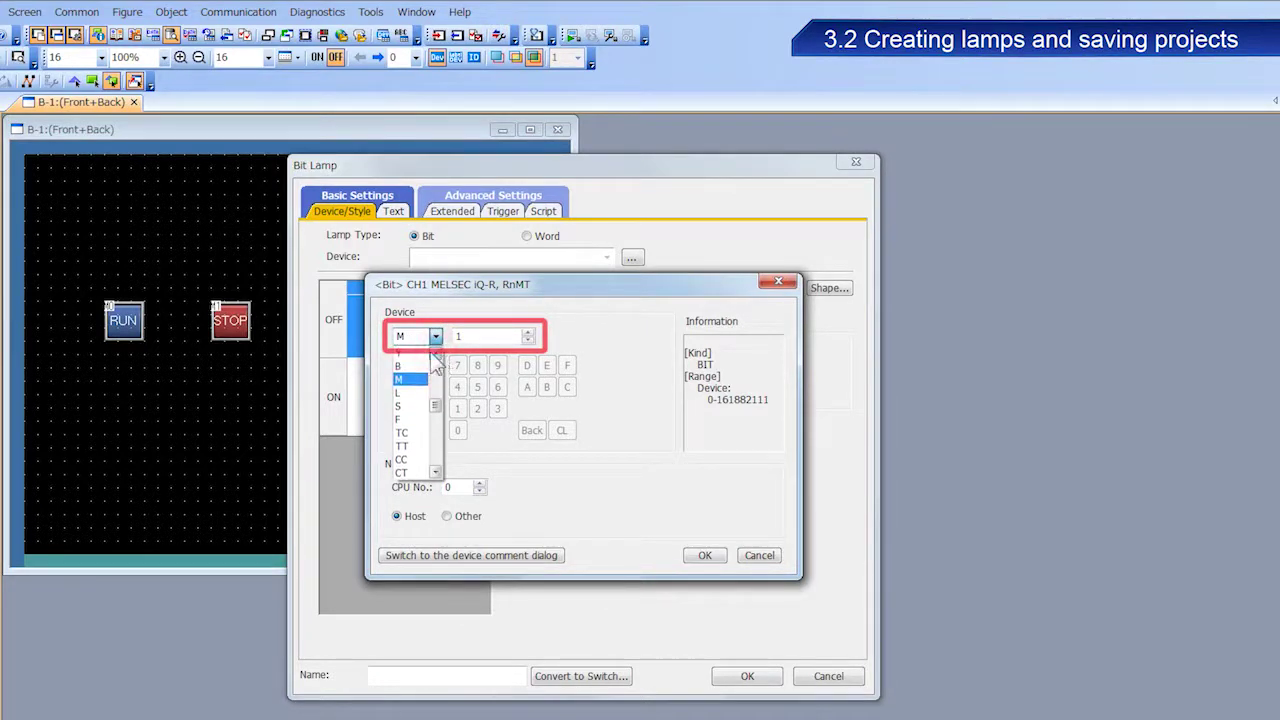
{"action": "left_click", "coordinate": [437, 357]}
{"action": "left_click", "coordinate": [410, 358]}
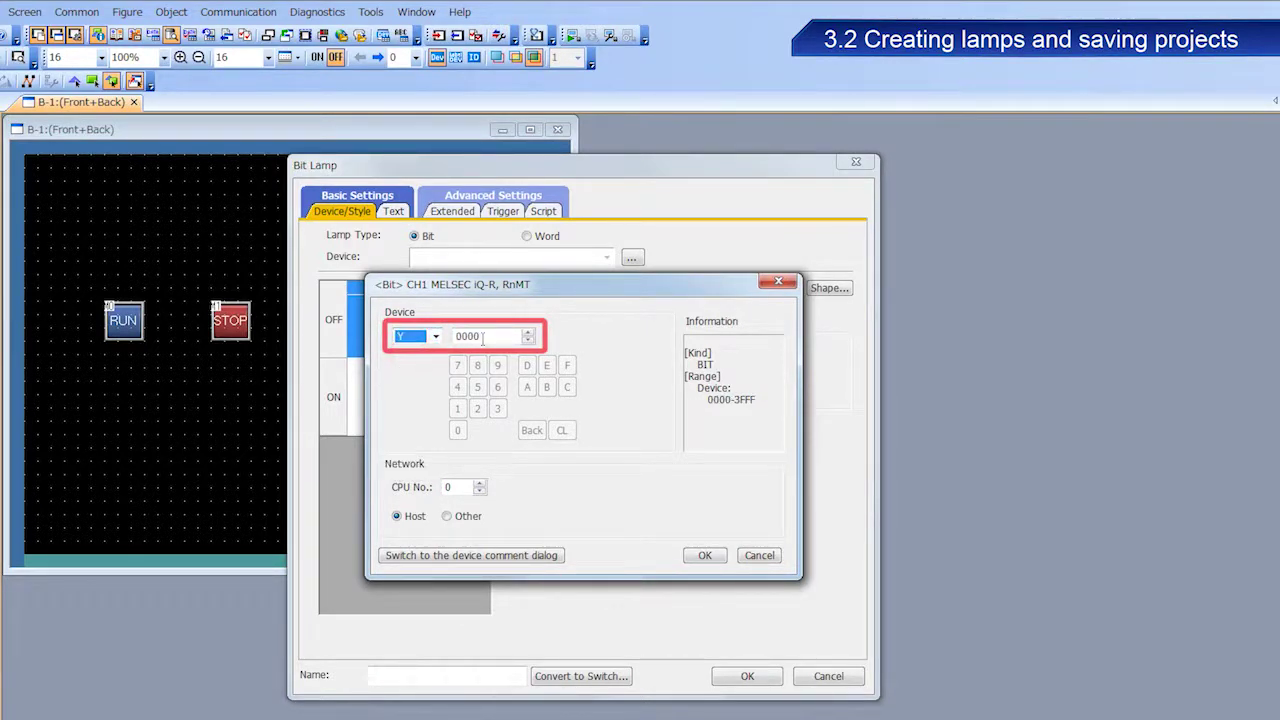
{"action": "left_click_drag", "start_coordinate": [483, 338], "coordinate": [455, 337]}
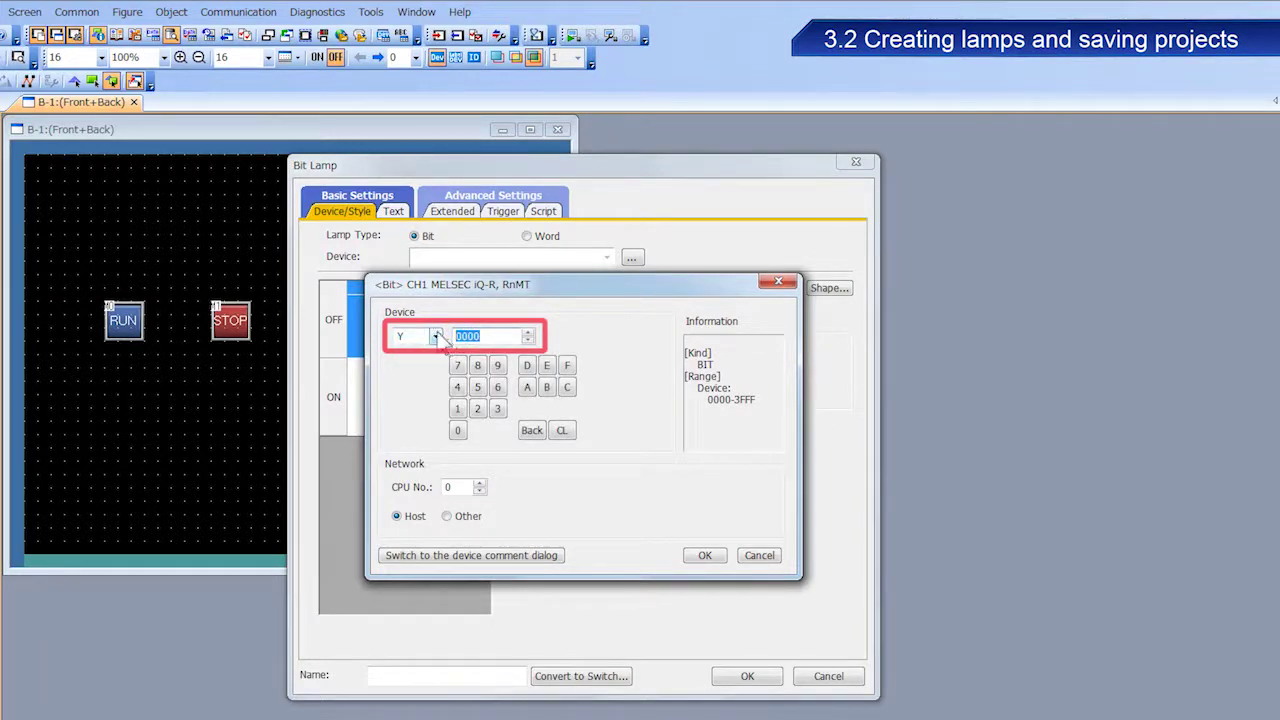
{"action": "type", "text": "10"}
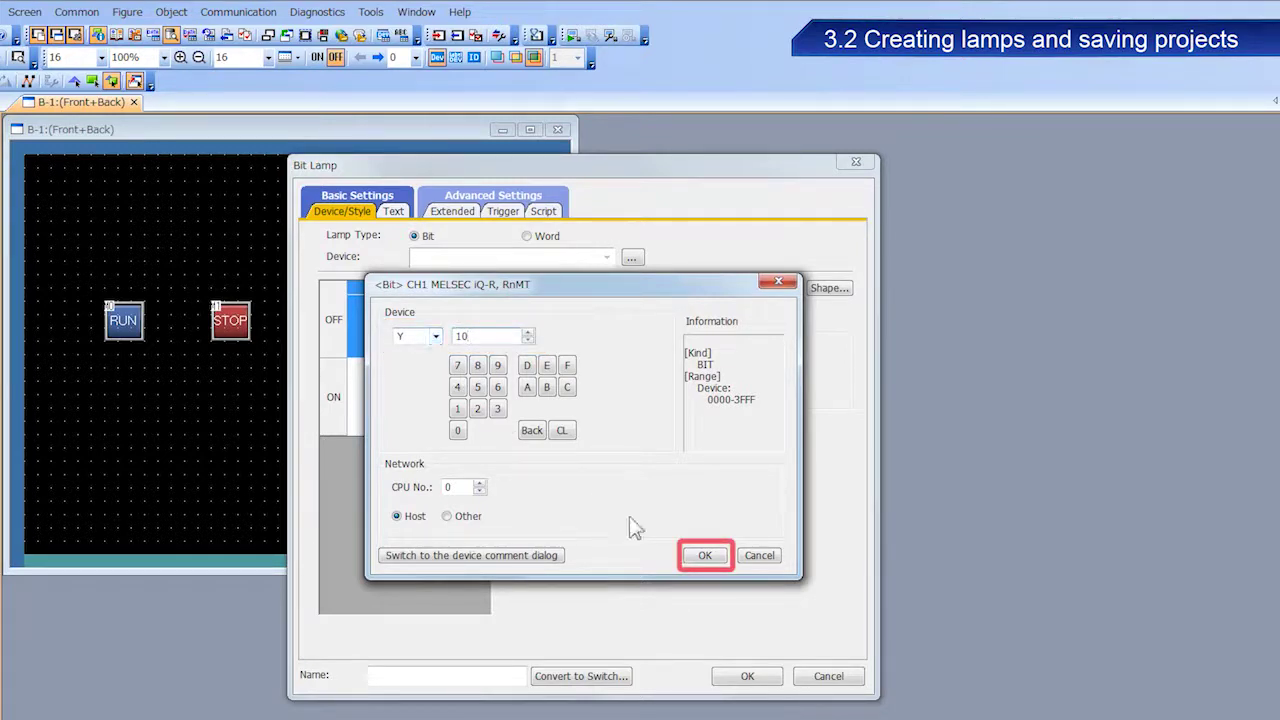
{"action": "left_click", "coordinate": [719, 561]}
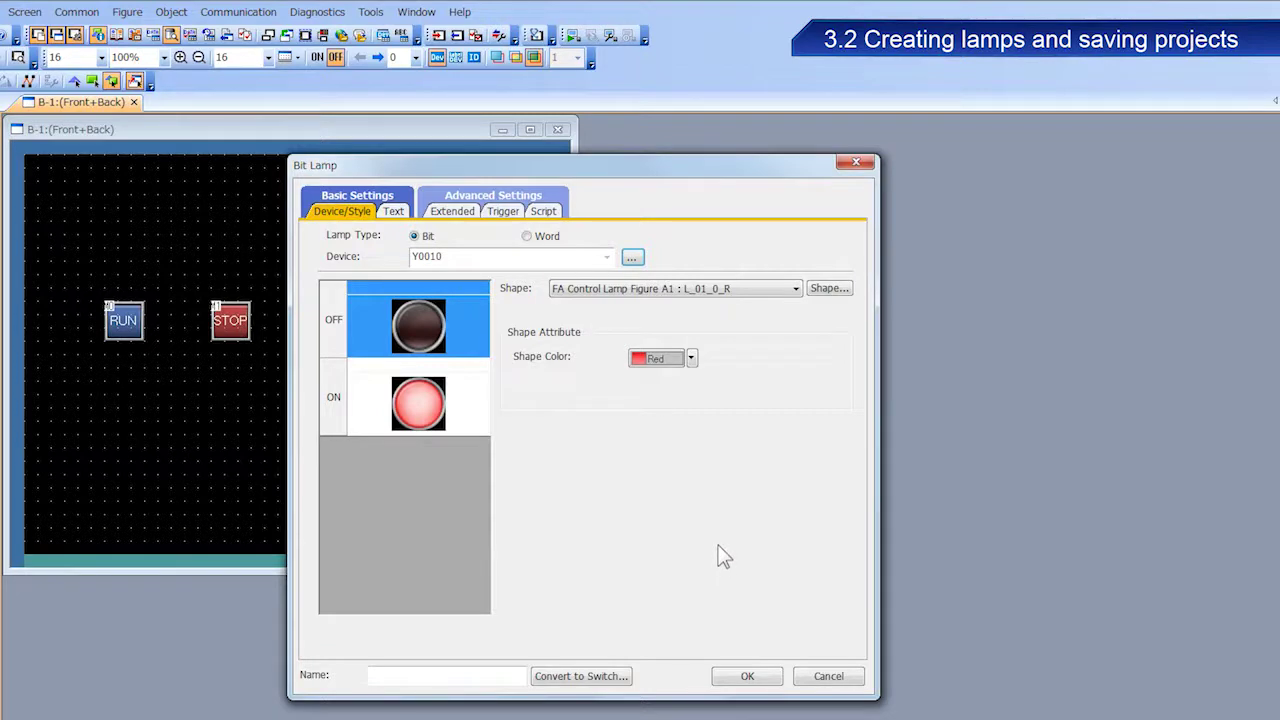
Set the lamp's shape colour to green for both the OFF and ON states.
{"action": "left_click", "coordinate": [691, 358]}
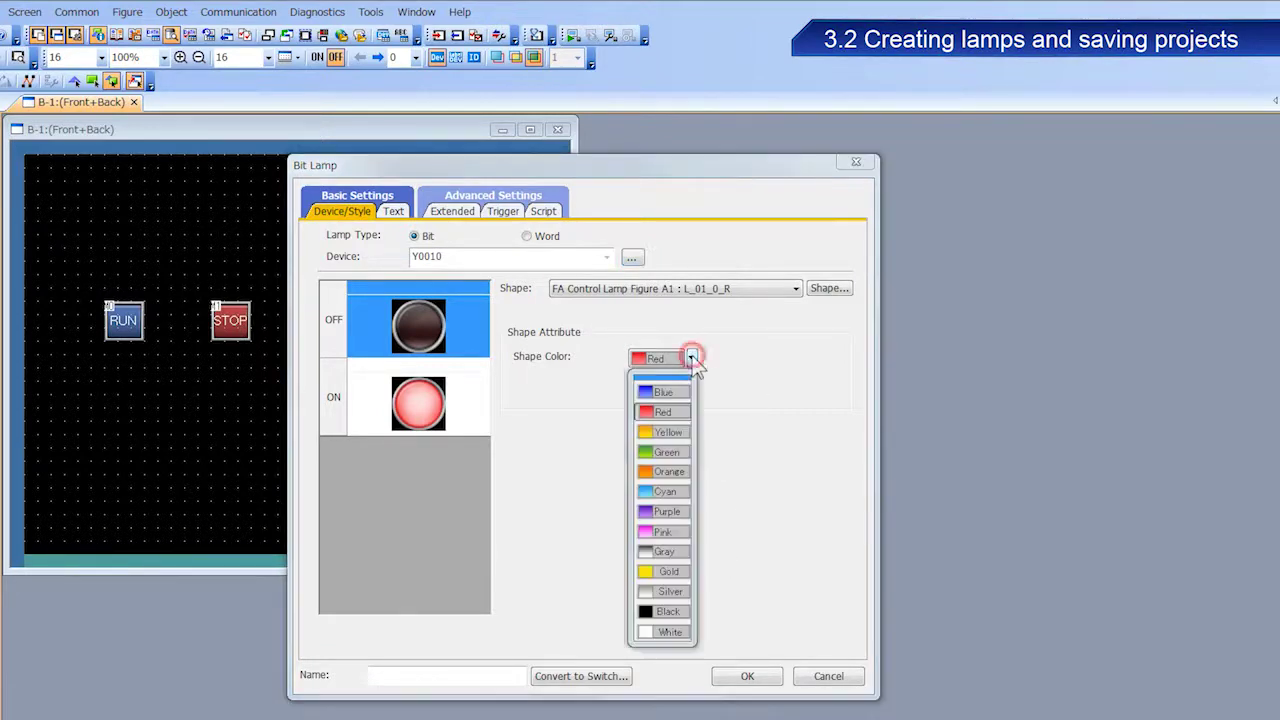
{"action": "left_click", "coordinate": [679, 453]}
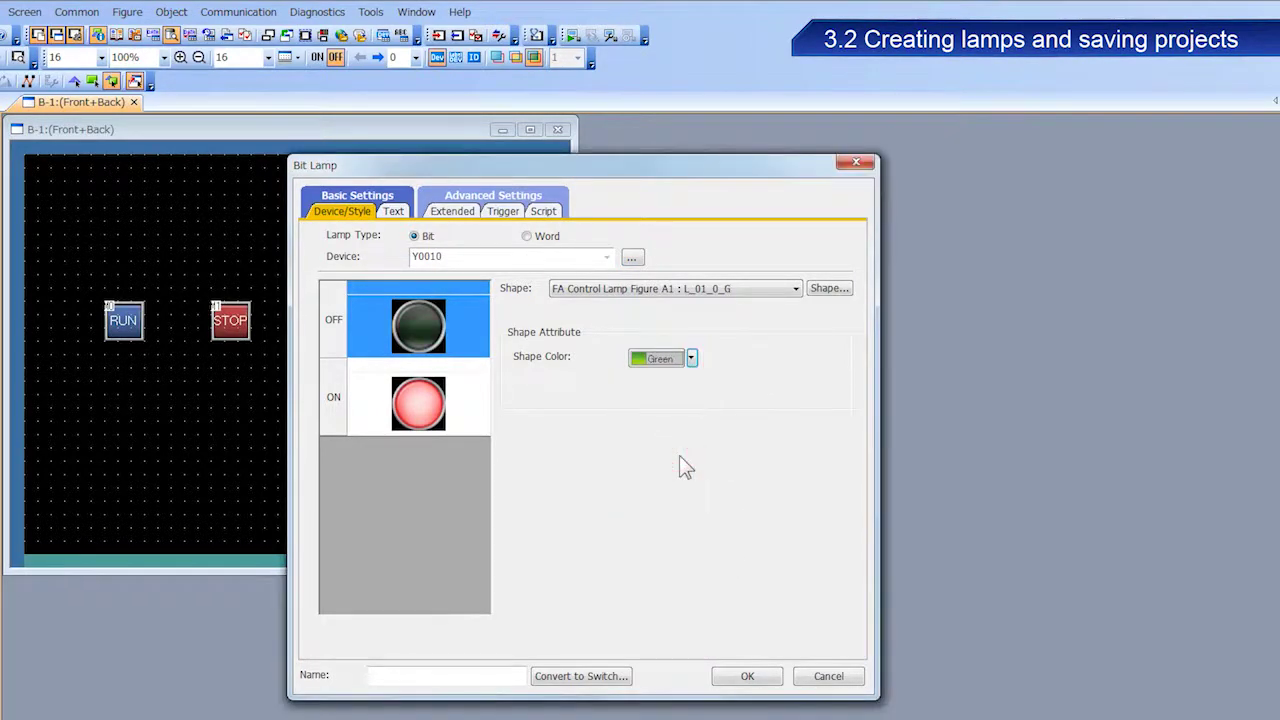
{"action": "left_click", "coordinate": [471, 414]}
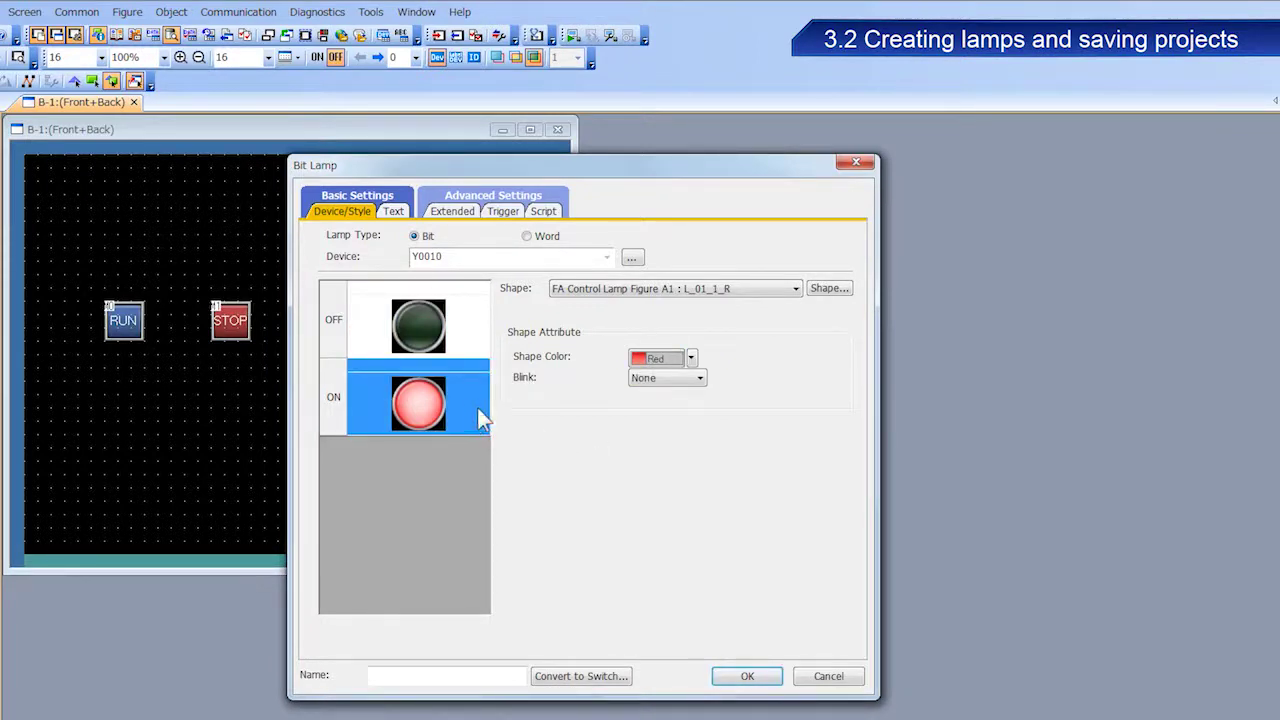
{"action": "left_click", "coordinate": [691, 358]}
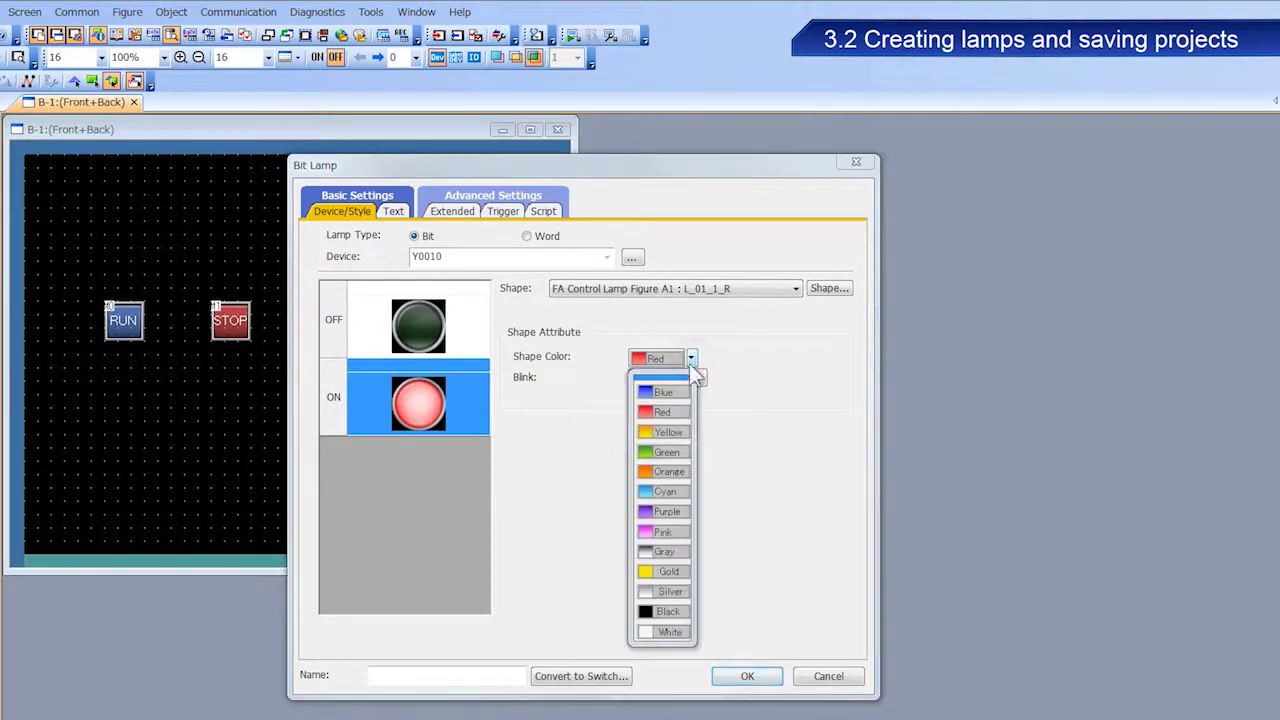
{"action": "left_click", "coordinate": [677, 453]}
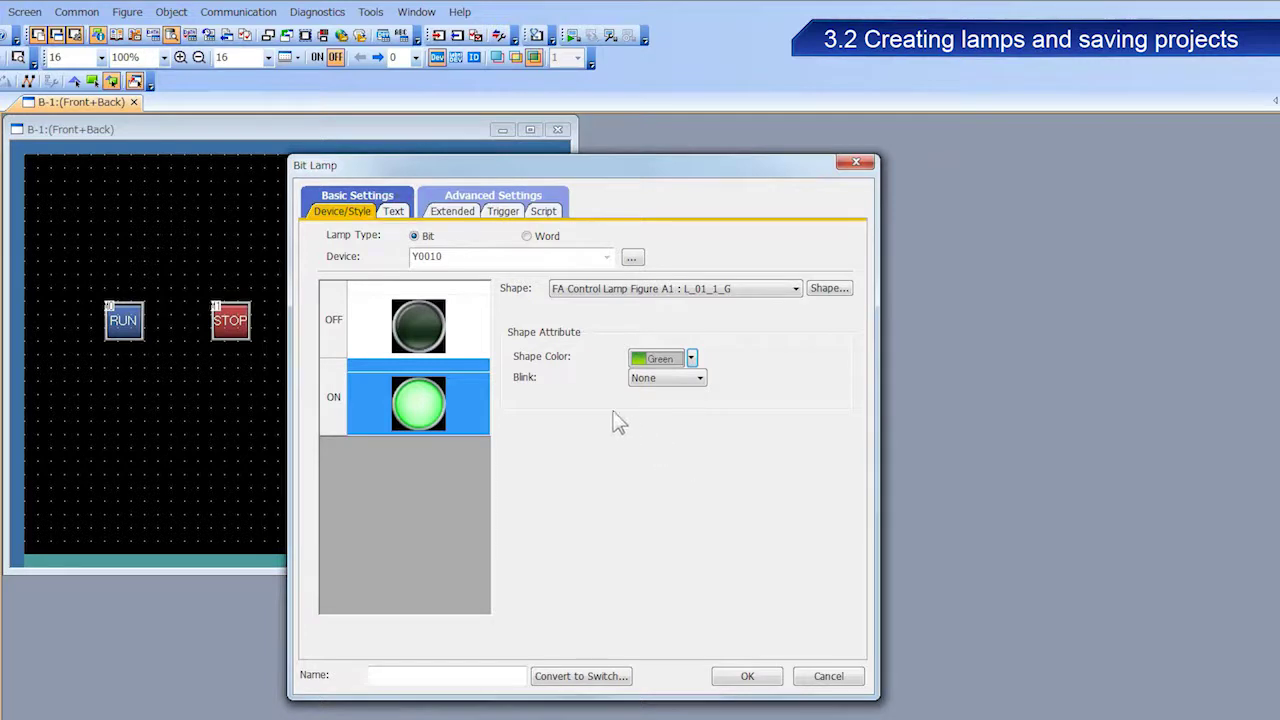
{"action": "left_click", "coordinate": [397, 212]}
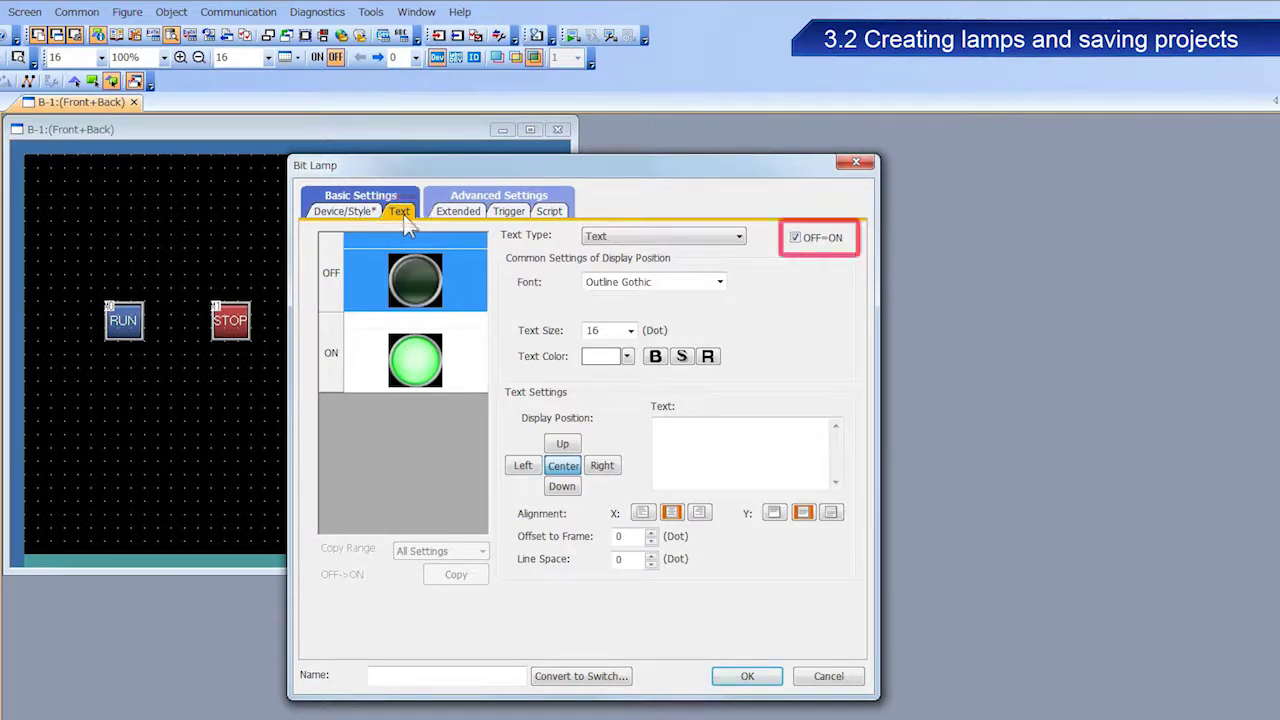
Uncheck OFF=ON and label the OFF state STOP at text size 12.
{"action": "left_click", "coordinate": [795, 239]}
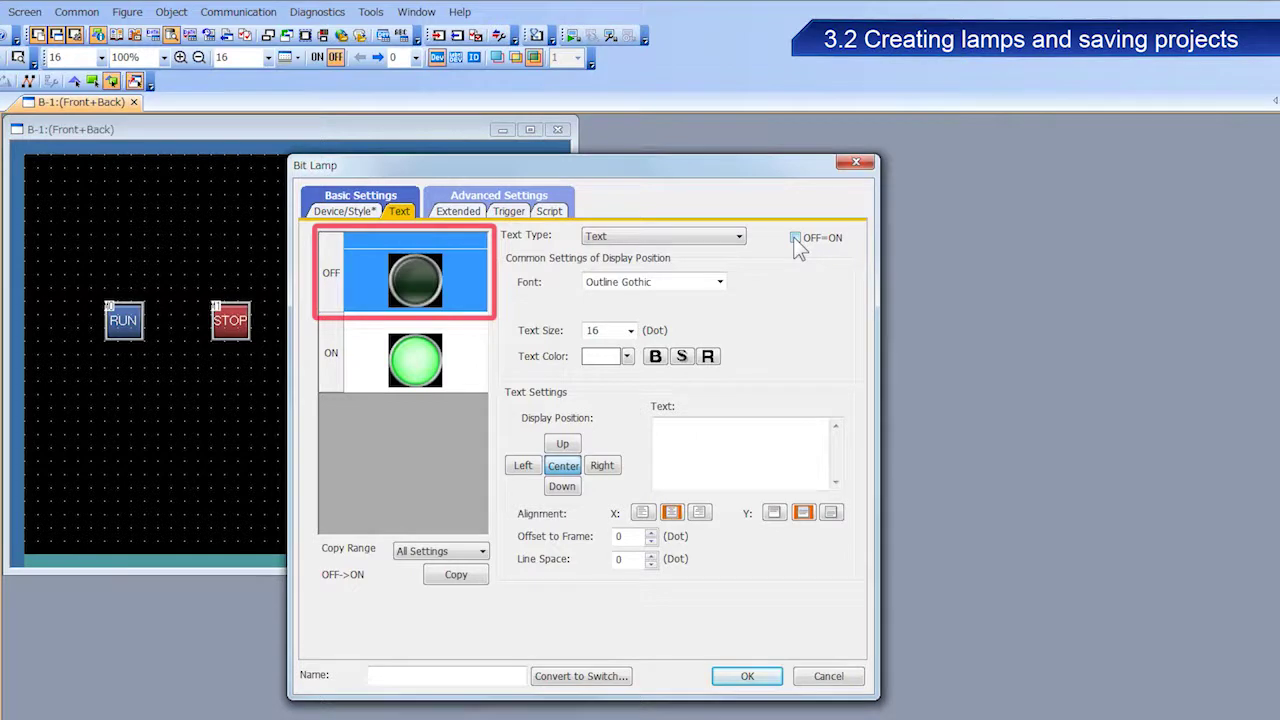
{"action": "left_click", "coordinate": [631, 331]}
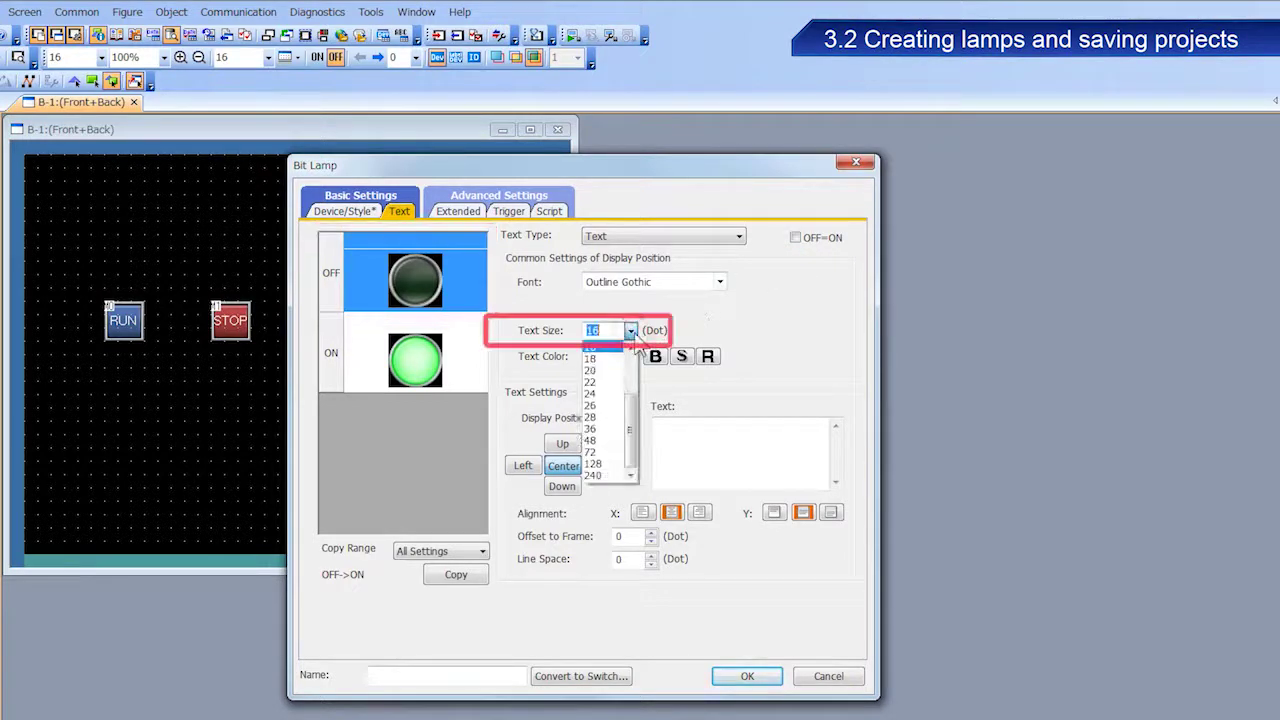
{"action": "scroll", "coordinate": [625, 350], "scroll_direction": "up", "scroll_amount": 2}
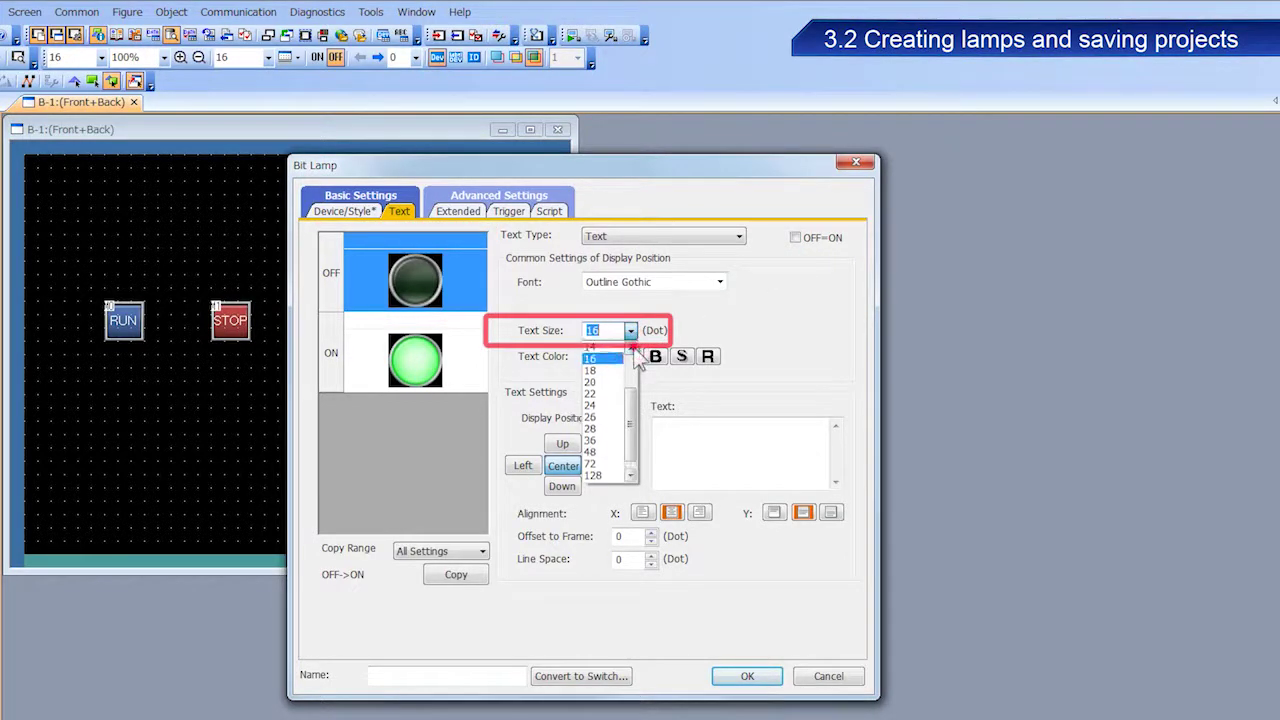
{"action": "left_click", "coordinate": [611, 348]}
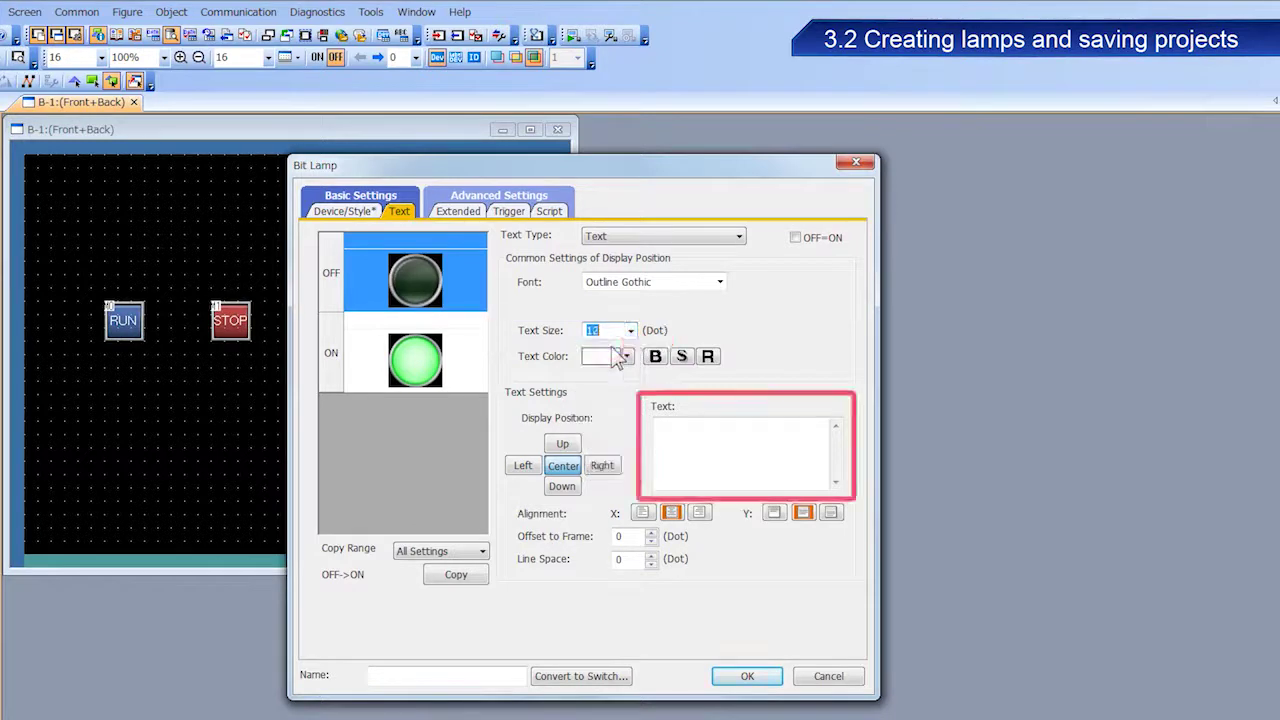
{"action": "left_click", "coordinate": [672, 427]}
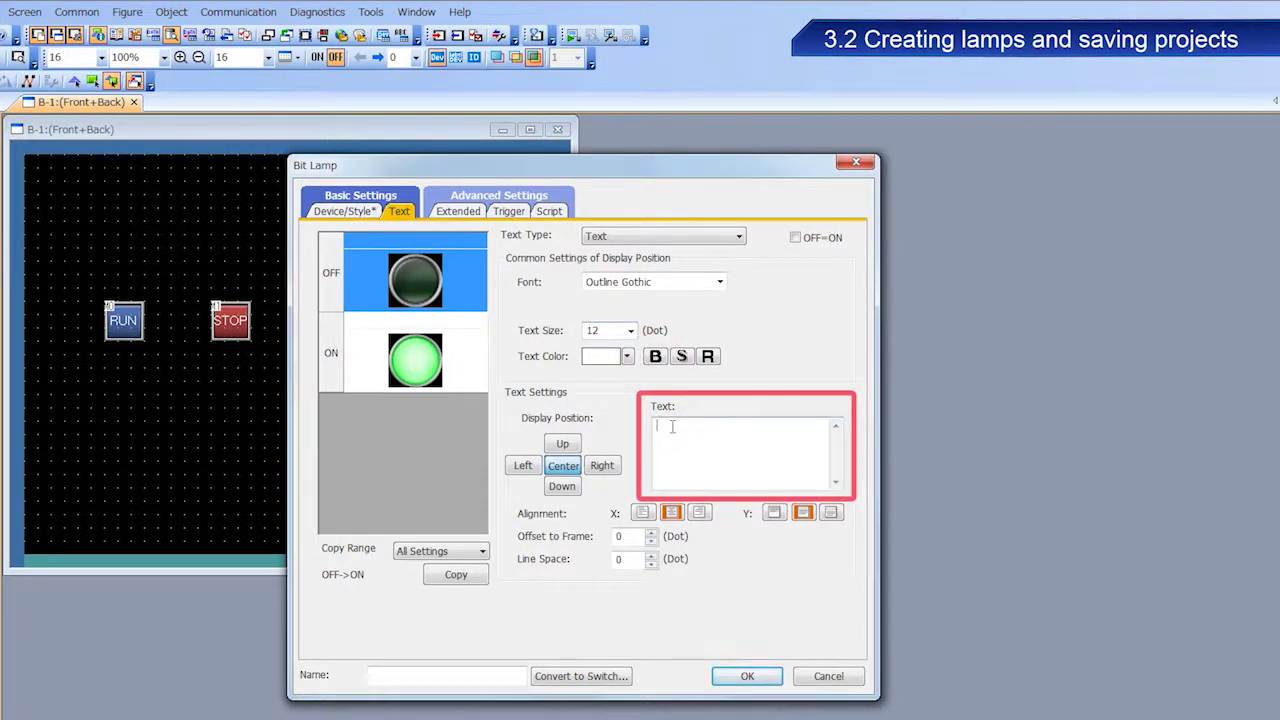
{"action": "type", "text": "STOP"}
Label the ON state RUN in black size-12 text and confirm the lamp.
{"action": "left_click", "coordinate": [470, 368]}
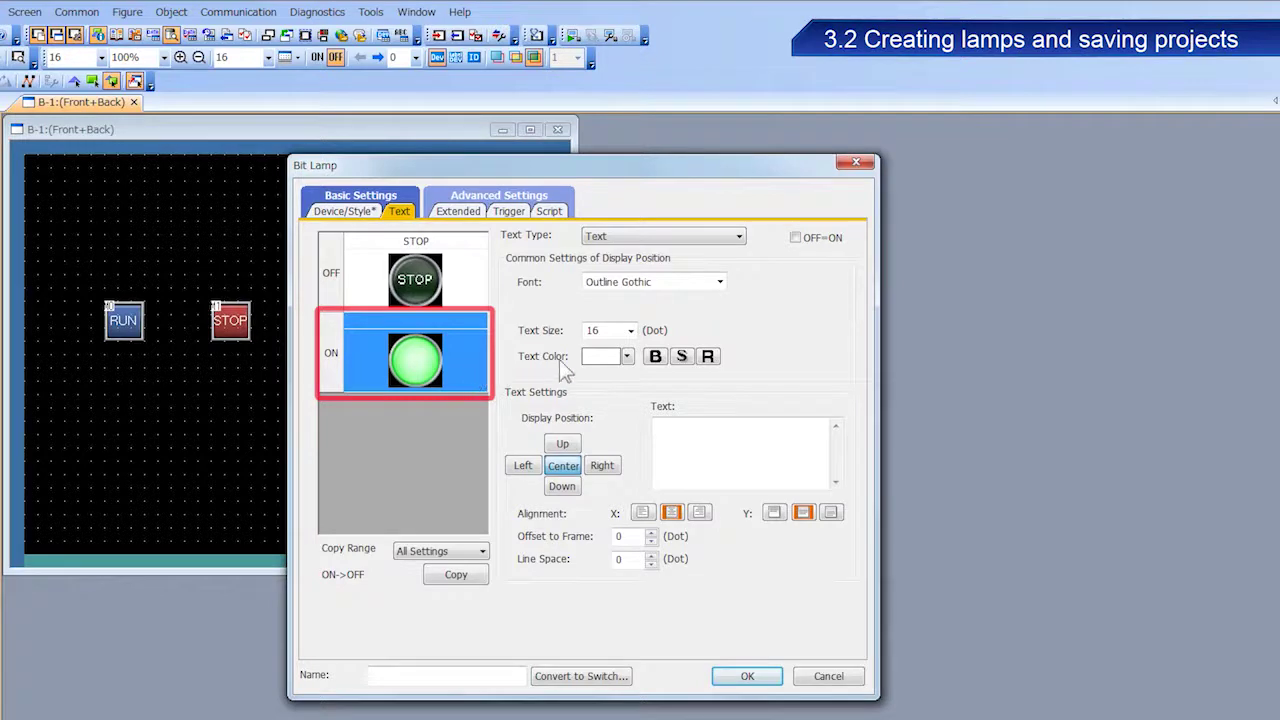
{"action": "left_click", "coordinate": [630, 331]}
{"action": "scroll", "coordinate": [620, 360], "scroll_direction": "up", "scroll_amount": 2}
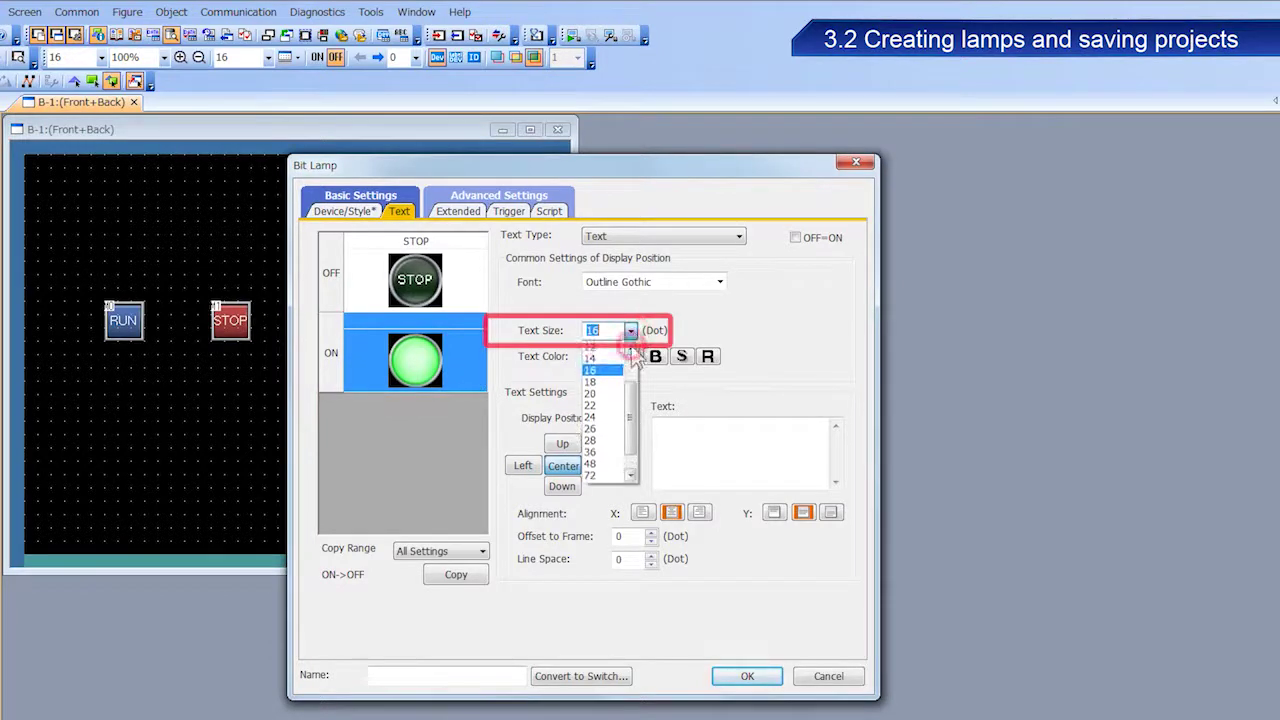
{"action": "left_click", "coordinate": [607, 360]}
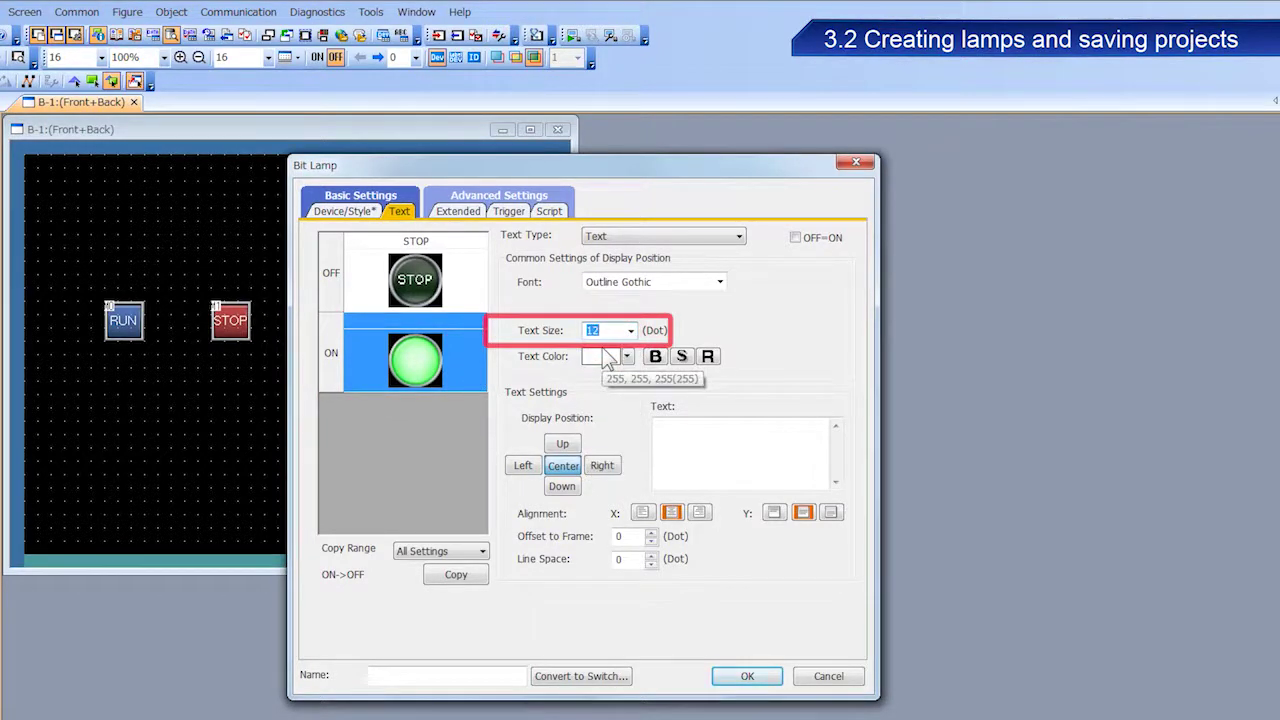
{"action": "left_click", "coordinate": [627, 357]}
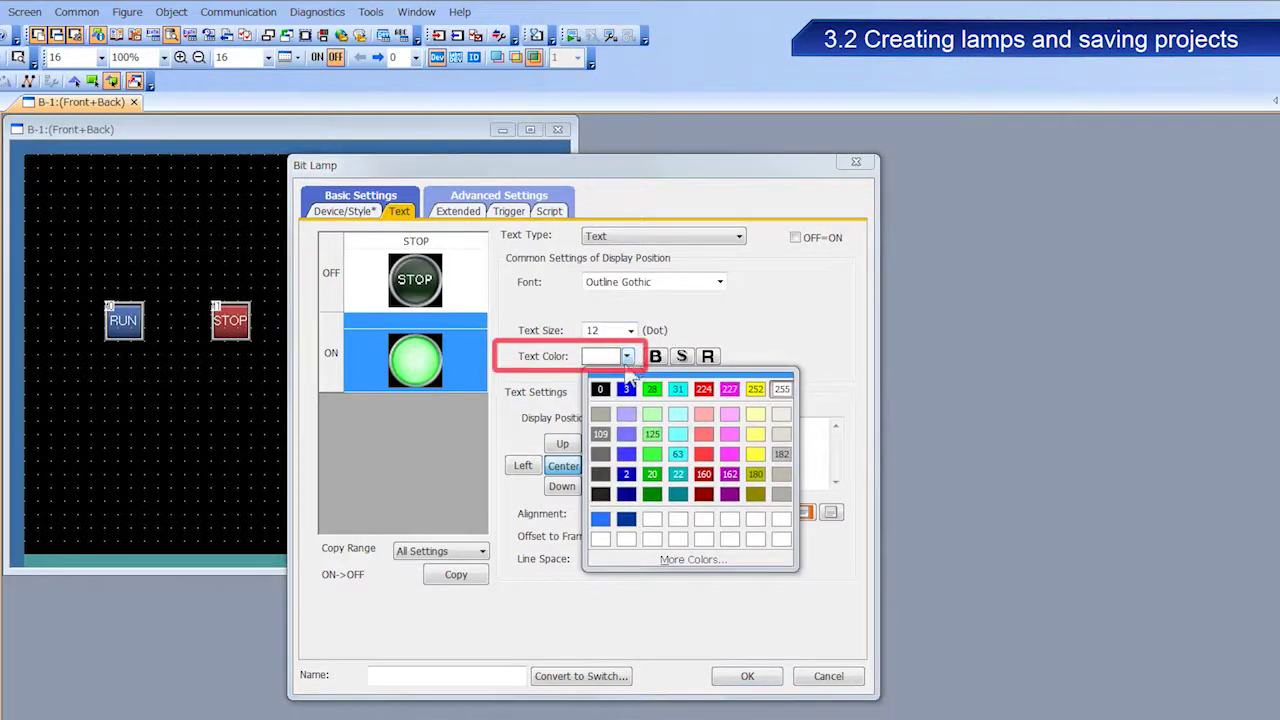
{"action": "left_click", "coordinate": [600, 389]}
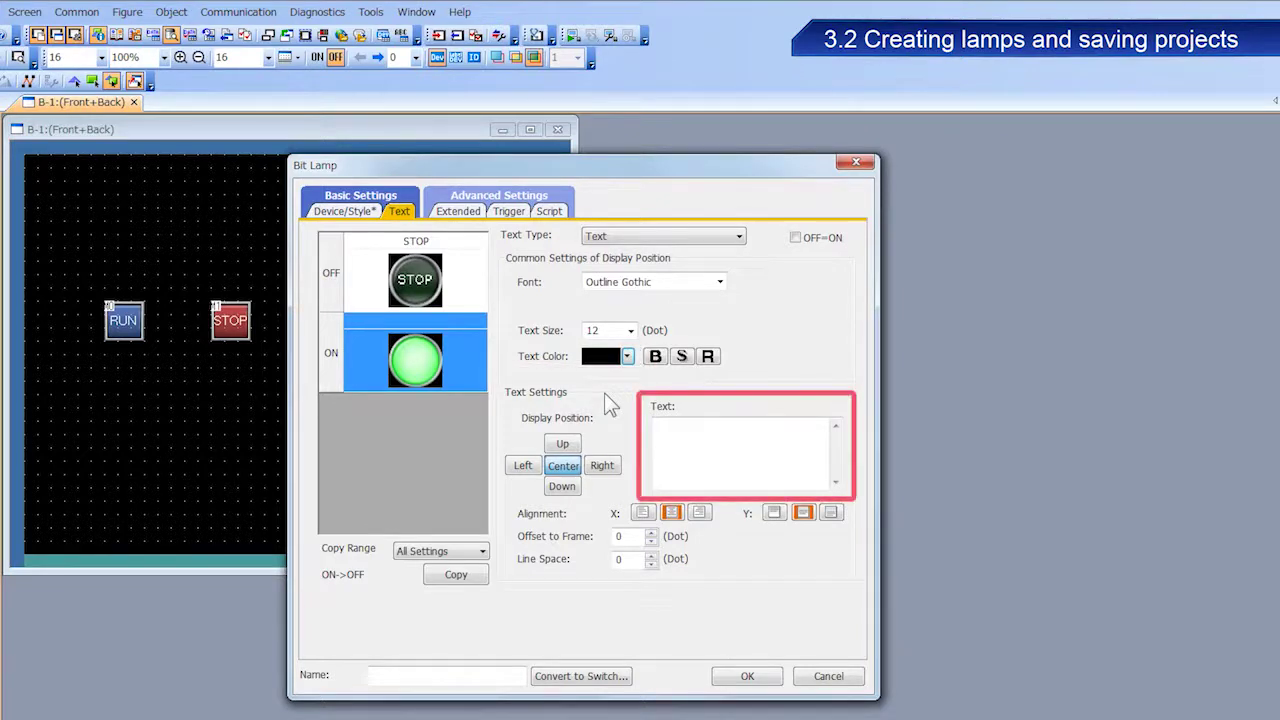
{"action": "left_click", "coordinate": [670, 430]}
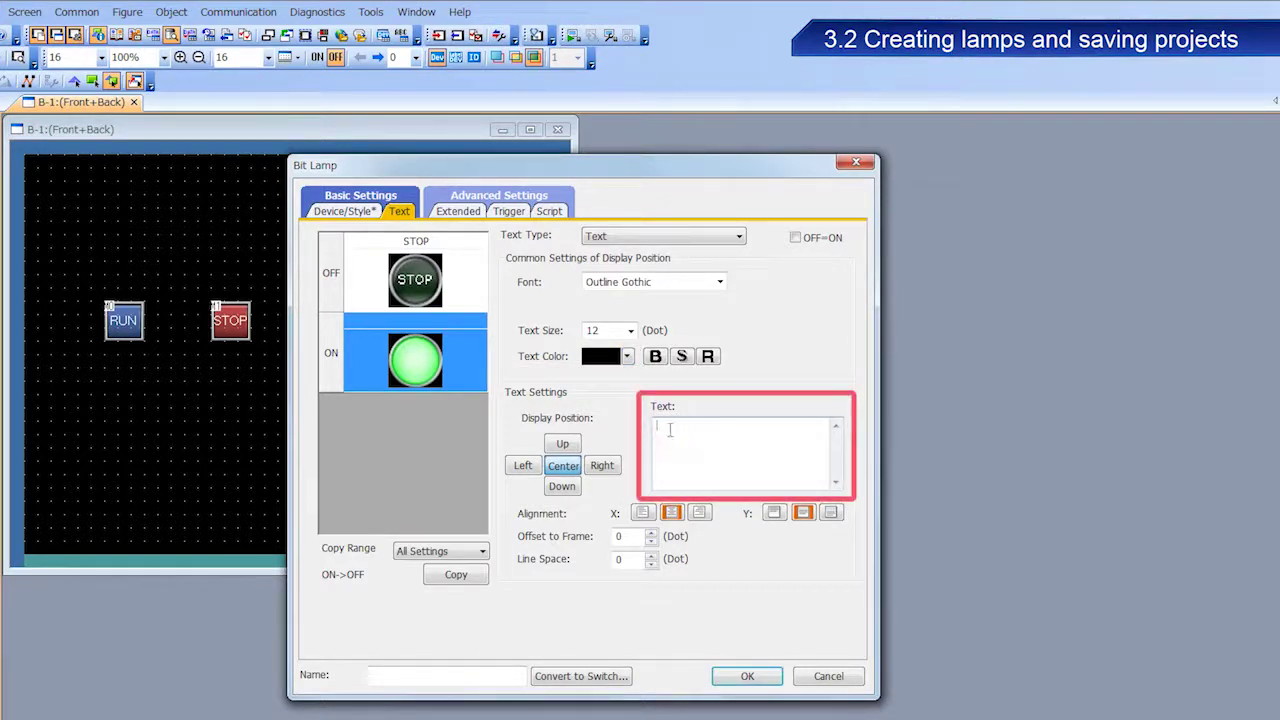
{"action": "type", "text": "RUN"}
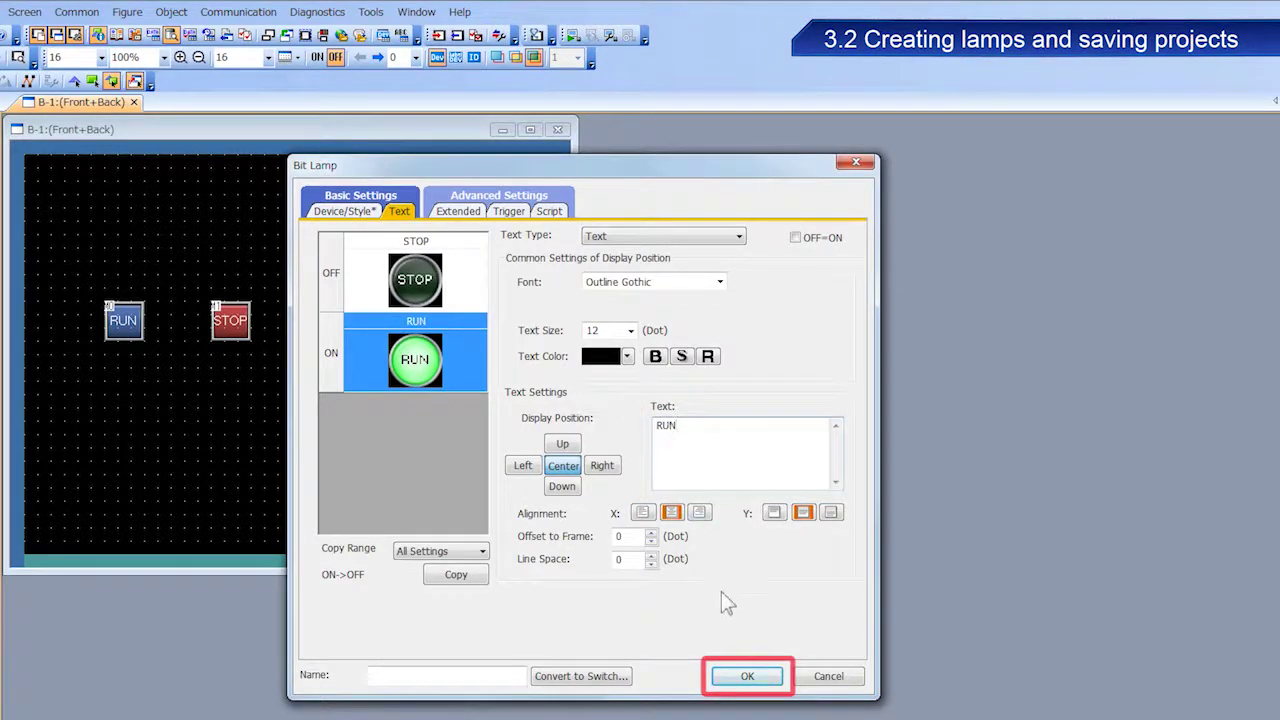
{"action": "left_click", "coordinate": [752, 679]}
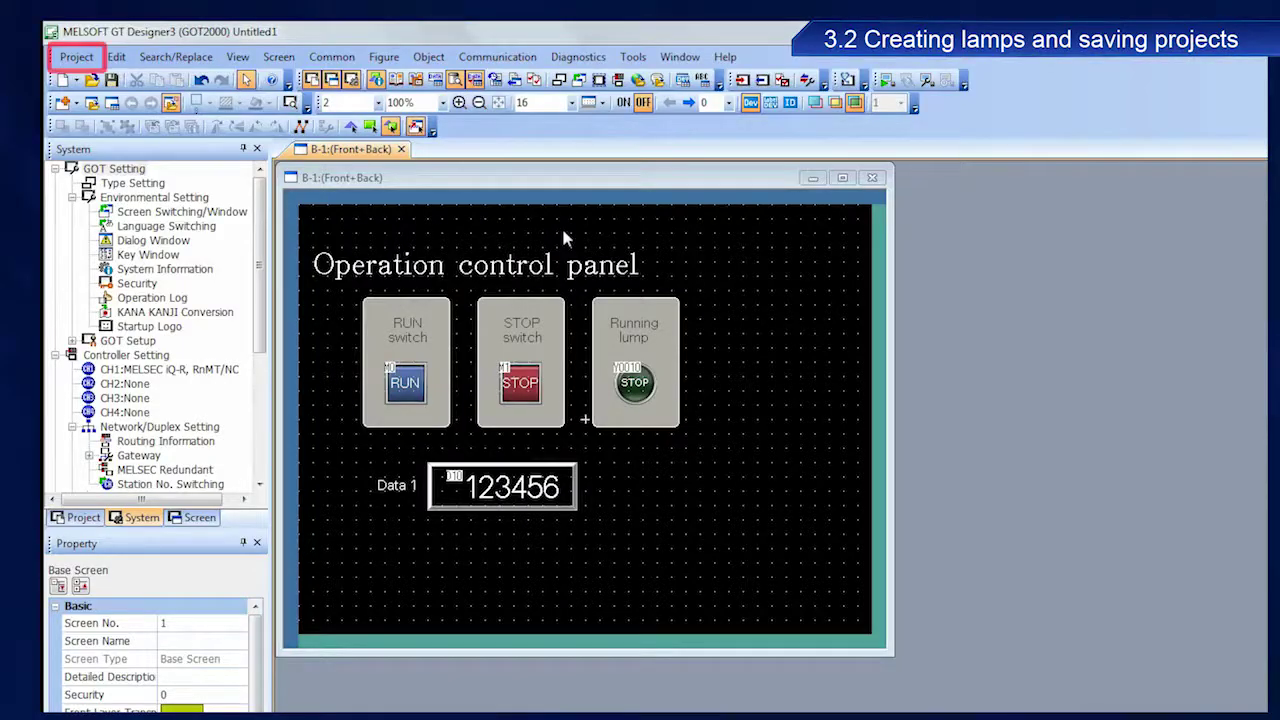
Open the Project menu.
{"action": "left_click", "coordinate": [86, 59]}
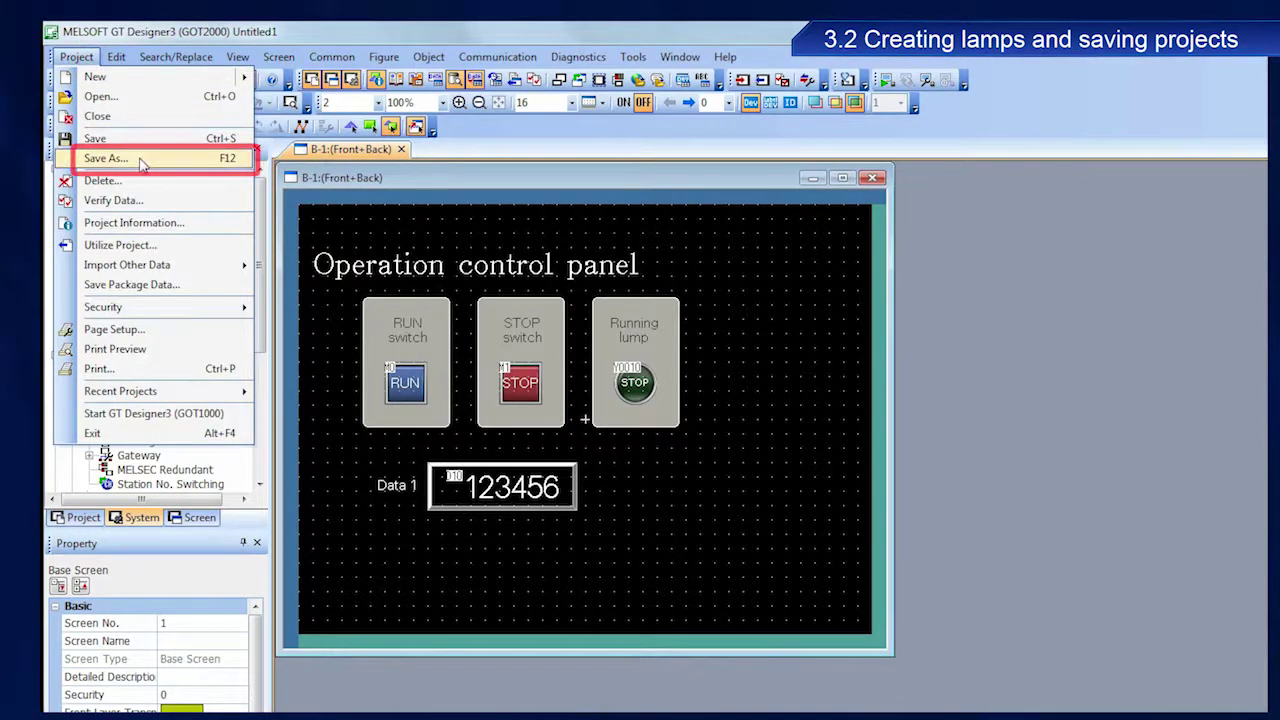
Save the project with Save As under the name 'Introductory data'.
{"action": "left_click", "coordinate": [105, 158]}
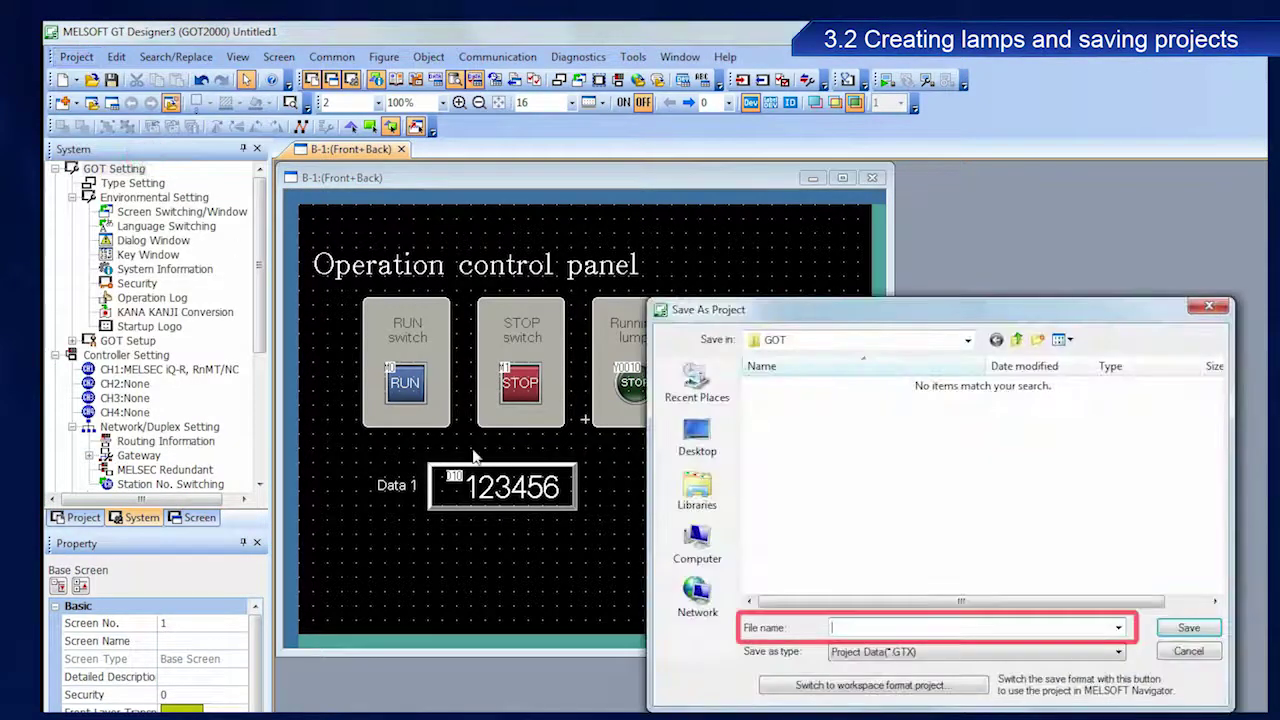
{"action": "left_click", "coordinate": [832, 628]}
{"action": "type", "text": "Introductory data"}
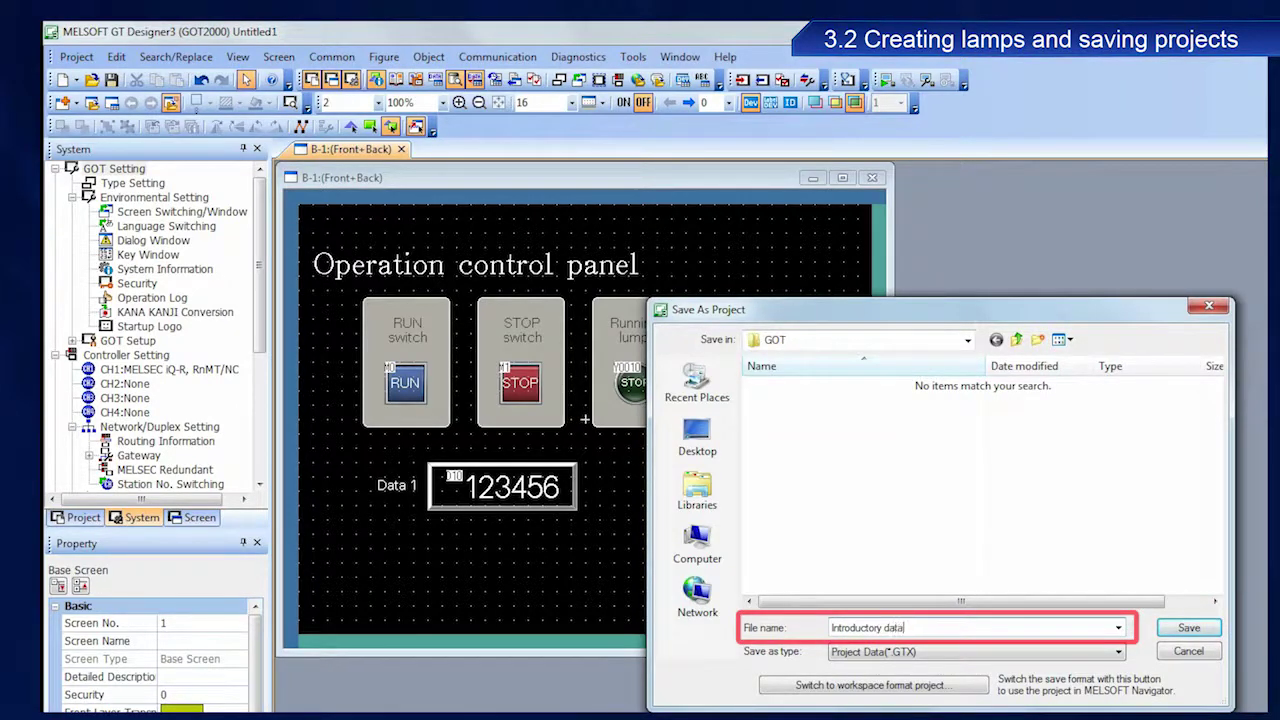
{"action": "left_click", "coordinate": [1208, 630]}
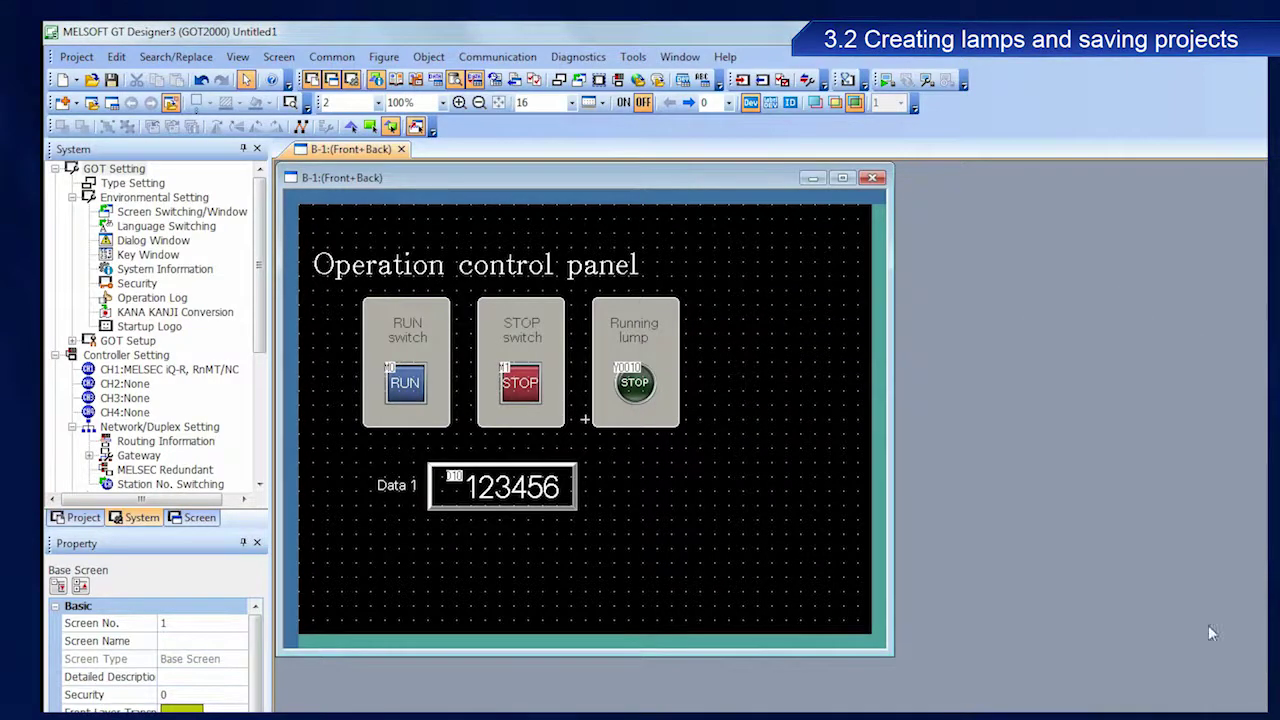